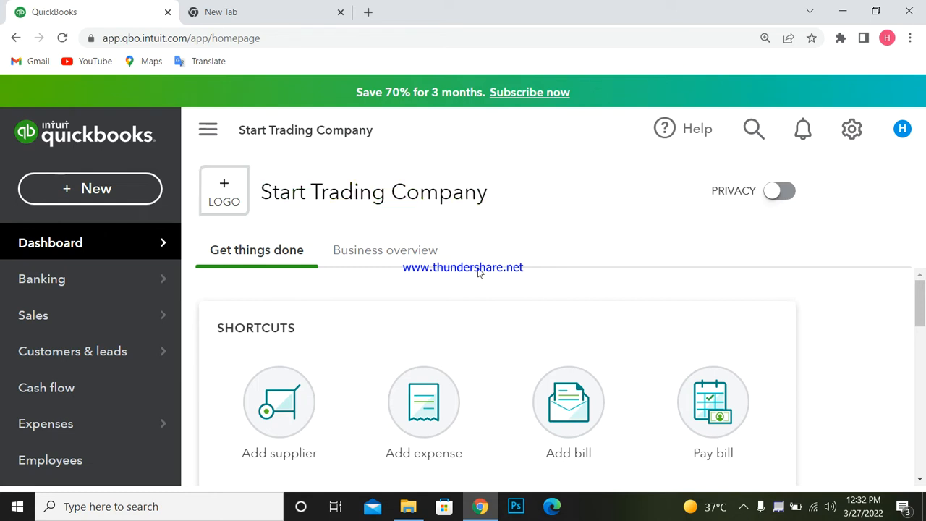
{"action": "left_click", "coordinate": [910, 37]}
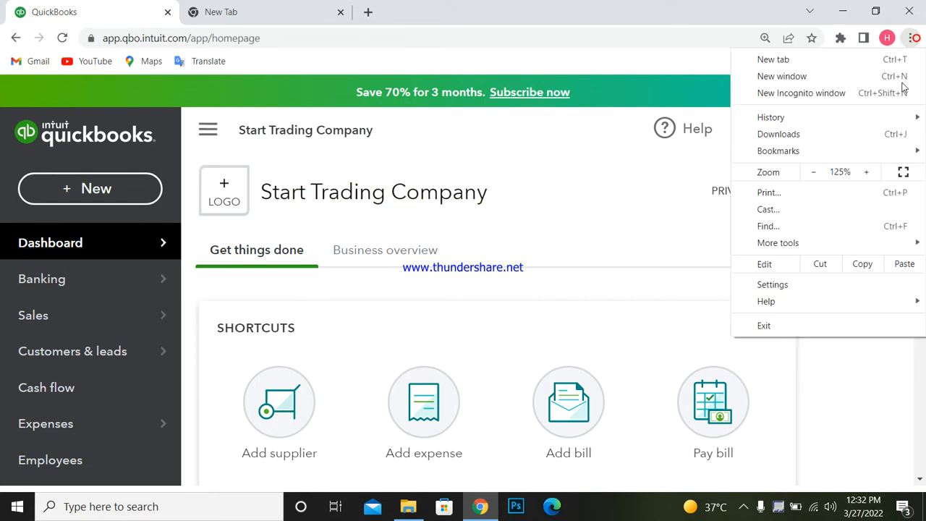
{"action": "left_click", "coordinate": [498, 245]}
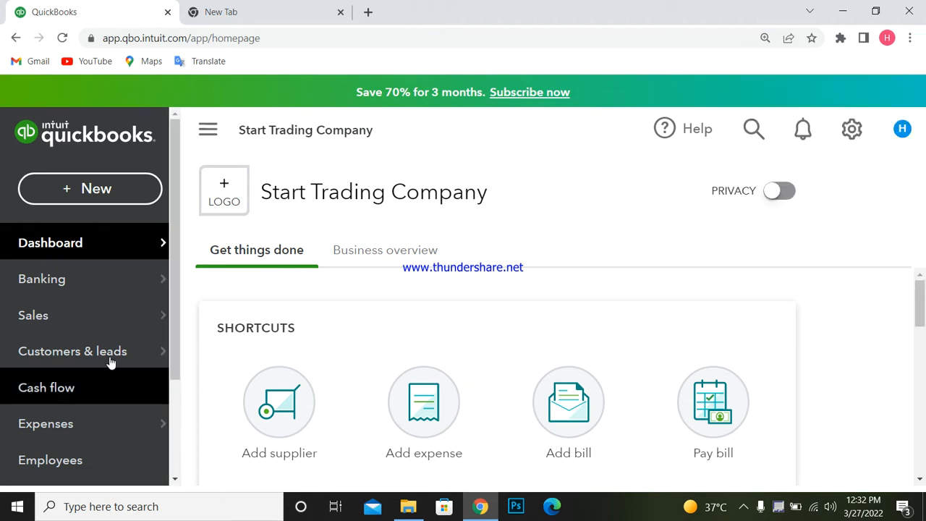
- Open the Suppliers list under Expenses and look through the existing suppliers
{"action": "scroll", "coordinate": [79, 290], "scroll_direction": "down", "scroll_amount": 1}
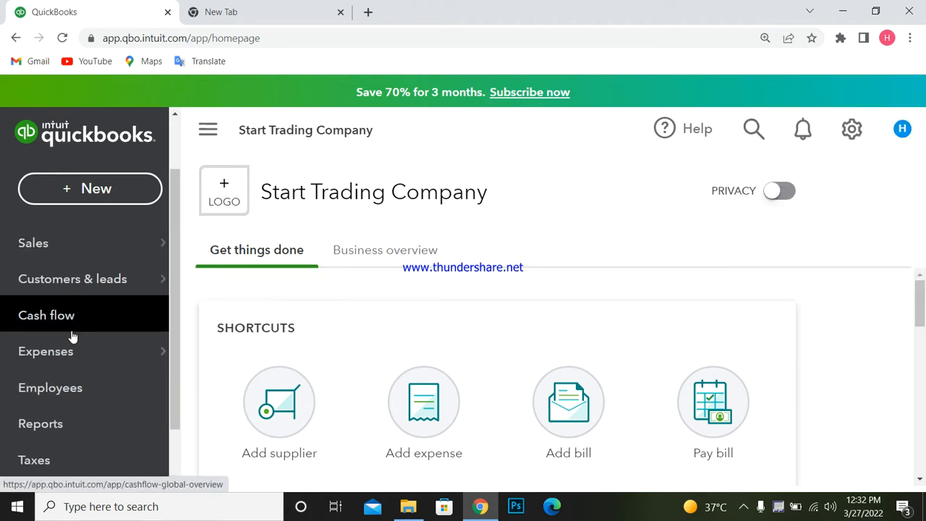
{"action": "mouse_move", "coordinate": [44, 355]}
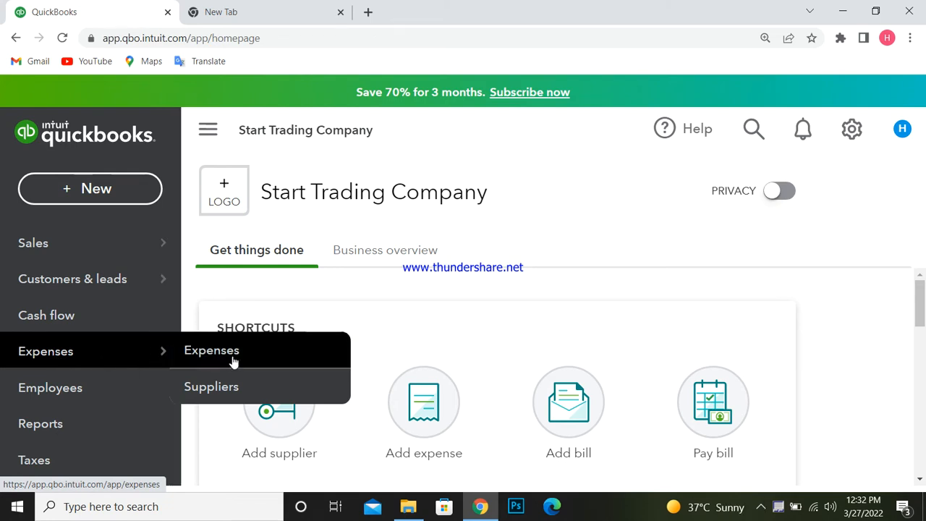
{"action": "mouse_move", "coordinate": [126, 364]}
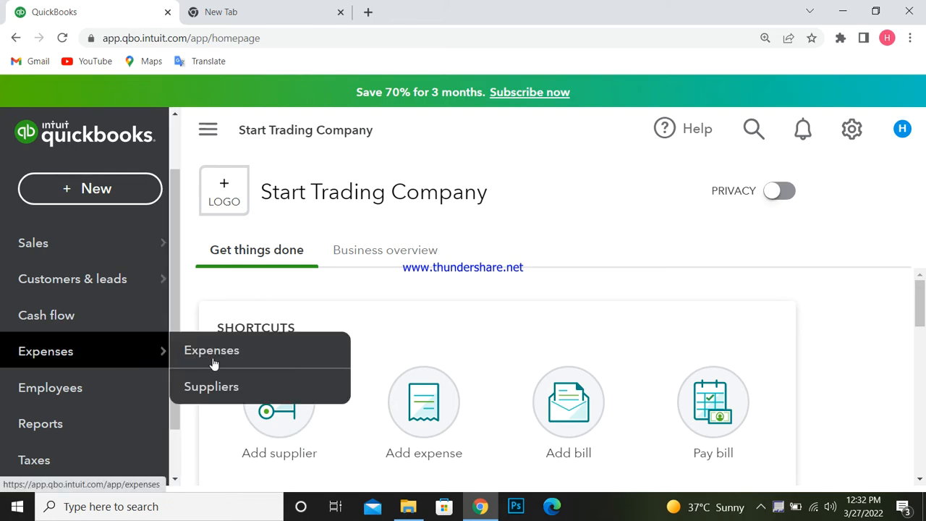
{"action": "left_click", "coordinate": [229, 386]}
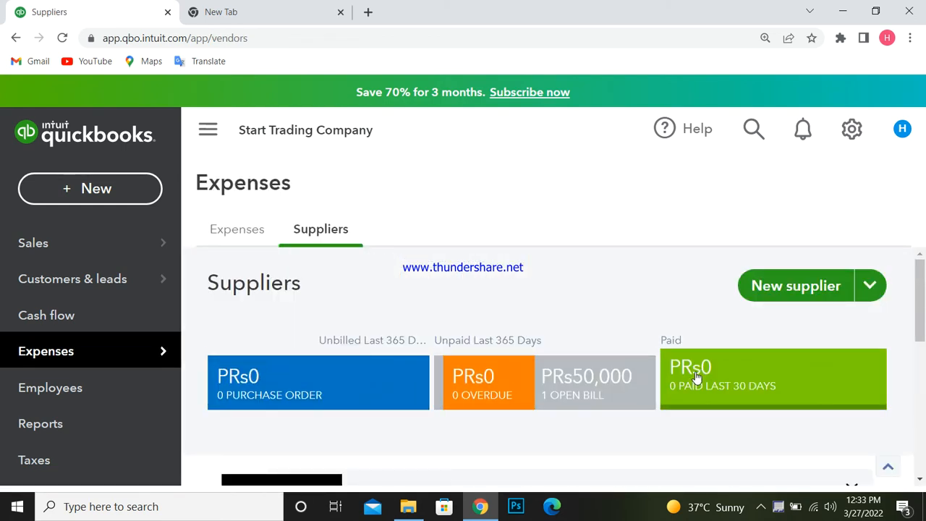
{"action": "scroll", "coordinate": [591, 385], "scroll_direction": "down", "scroll_amount": 3}
{"action": "scroll", "coordinate": [591, 385], "scroll_direction": "up", "scroll_amount": 4}
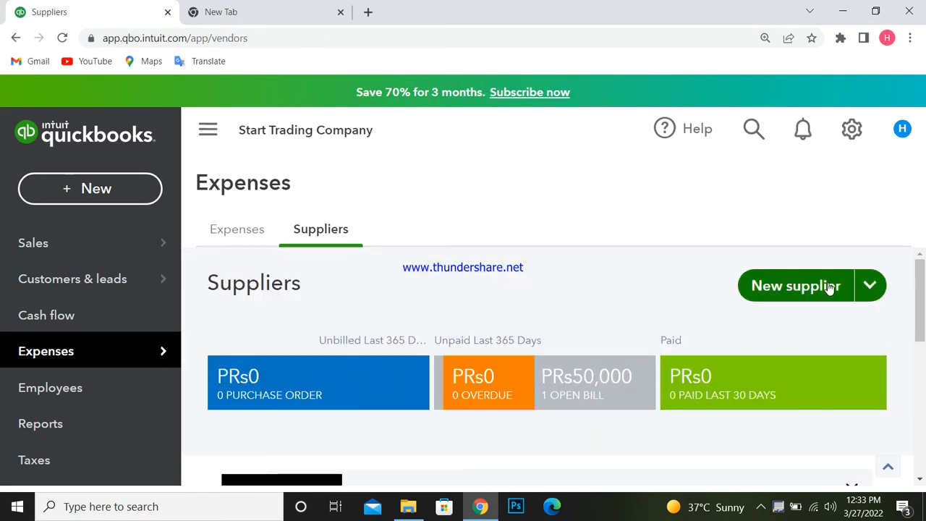
{"action": "scroll", "coordinate": [376, 412], "scroll_direction": "down", "scroll_amount": 5}
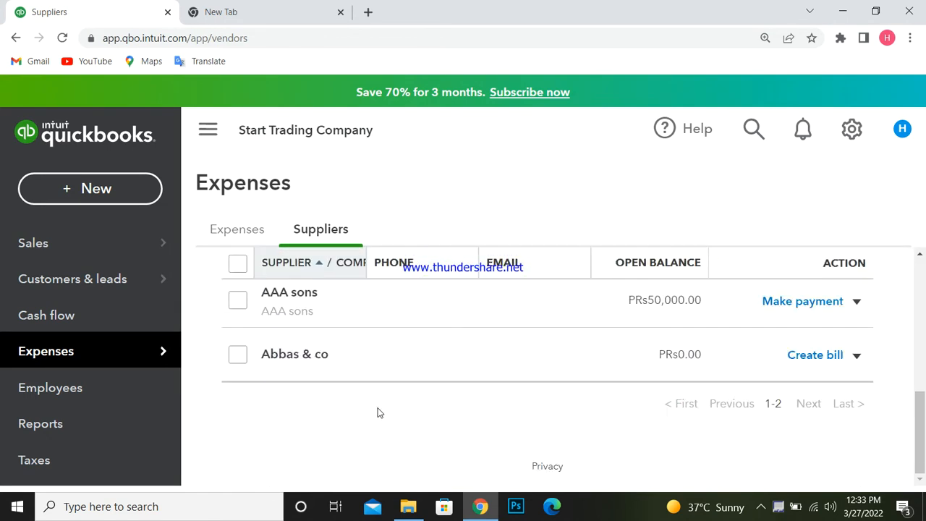
{"action": "scroll", "coordinate": [377, 411], "scroll_direction": "up", "scroll_amount": 5}
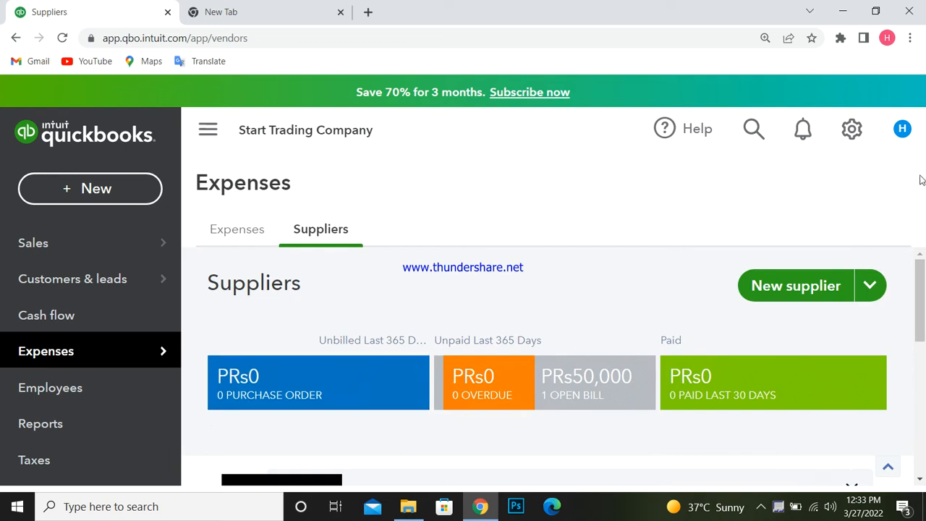
- Add a new supplier with the company name AWQ and save it
{"action": "left_click", "coordinate": [815, 288]}
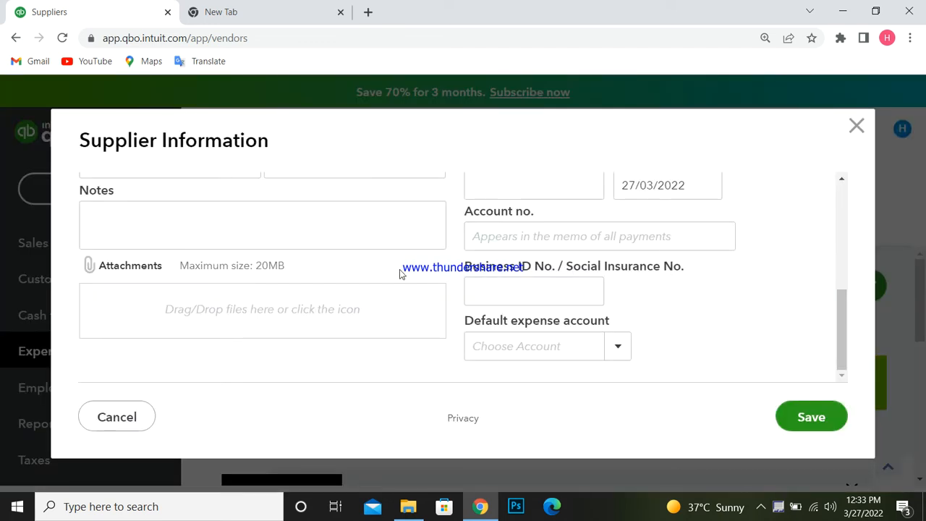
{"action": "scroll", "coordinate": [374, 281], "scroll_direction": "up", "scroll_amount": 6}
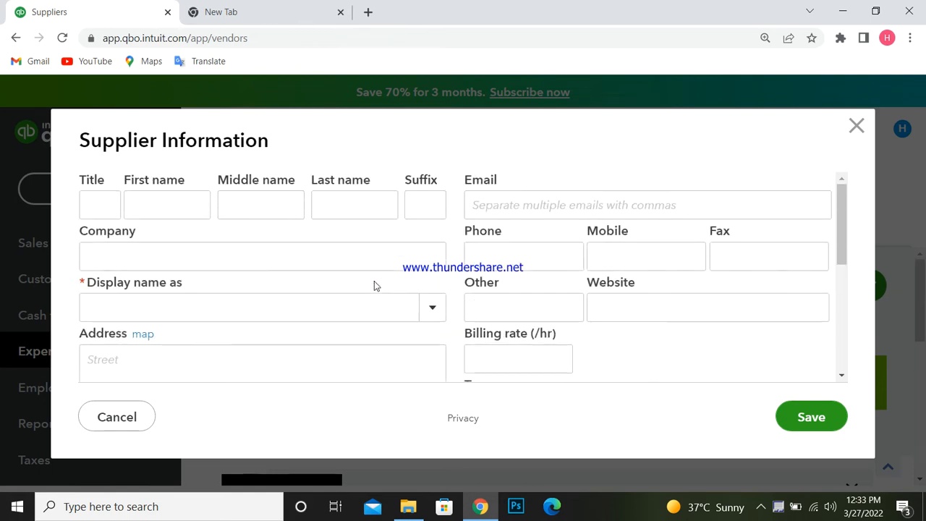
{"action": "left_click", "coordinate": [314, 259]}
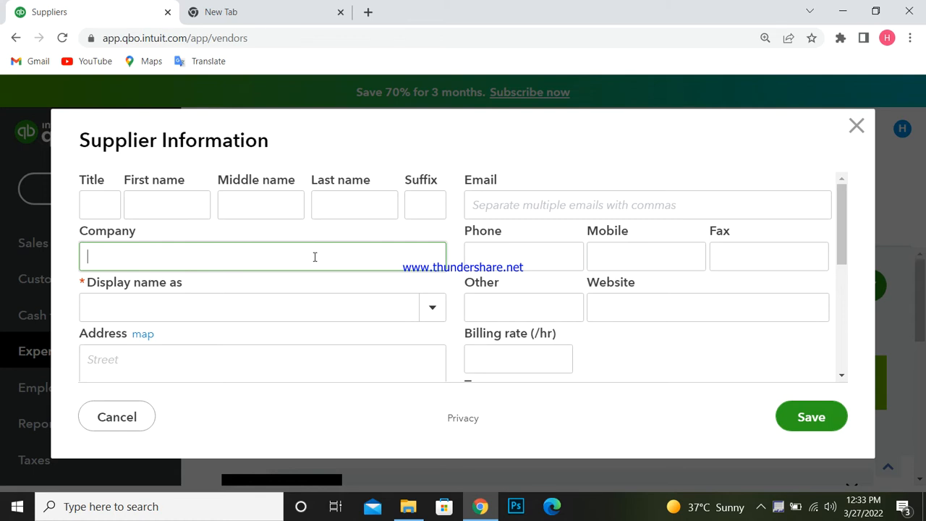
{"action": "type", "text": "AWQ"}
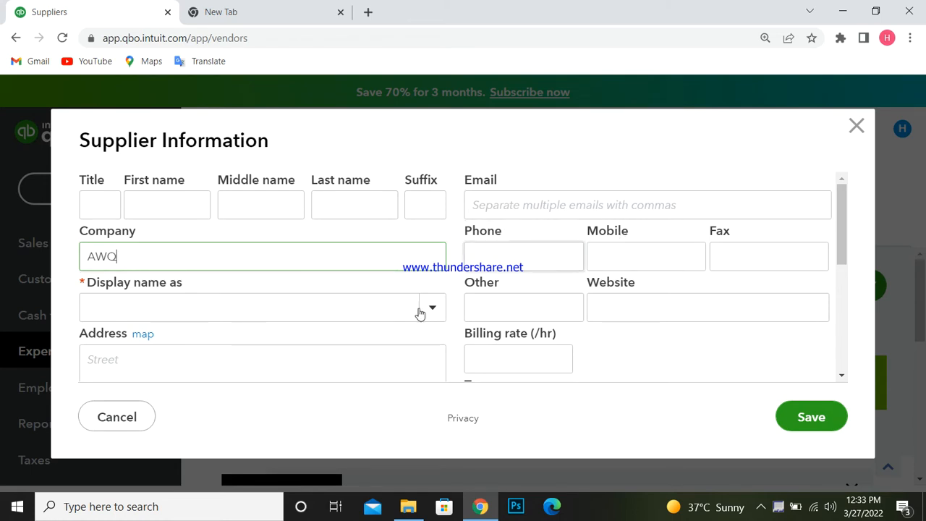
{"action": "scroll", "coordinate": [200, 308], "scroll_direction": "down", "scroll_amount": 2}
{"action": "left_click", "coordinate": [801, 426]}
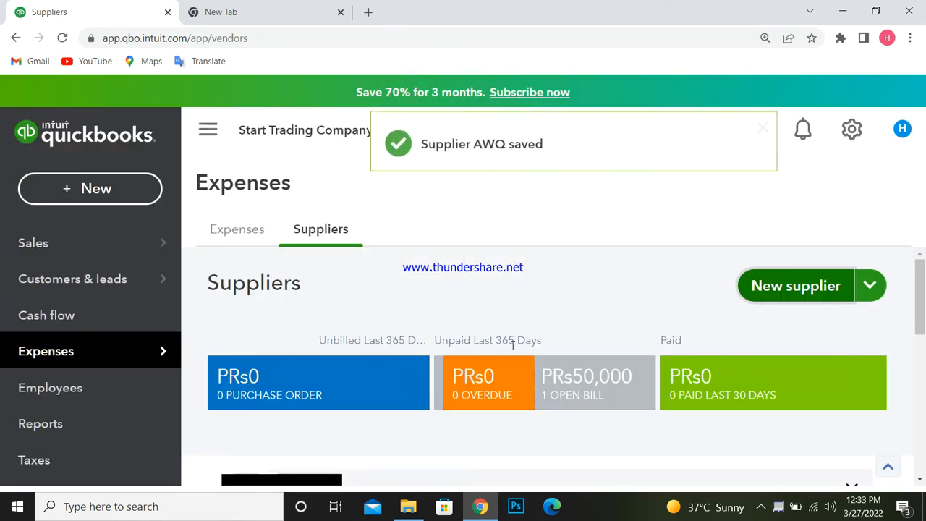
- Create a purchase order for supplier AWQ from the suppliers list
{"action": "scroll", "coordinate": [510, 340], "scroll_direction": "down", "scroll_amount": 3}
{"action": "scroll", "coordinate": [513, 346], "scroll_direction": "down", "scroll_amount": 1}
{"action": "scroll", "coordinate": [514, 346], "scroll_direction": "up", "scroll_amount": 4}
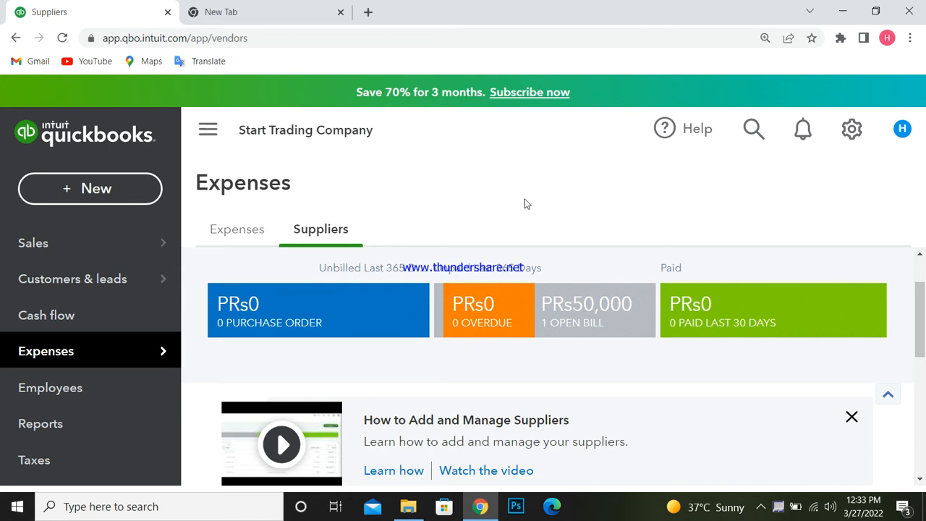
{"action": "scroll", "coordinate": [341, 391], "scroll_direction": "down", "scroll_amount": 3}
{"action": "scroll", "coordinate": [343, 391], "scroll_direction": "down", "scroll_amount": 2}
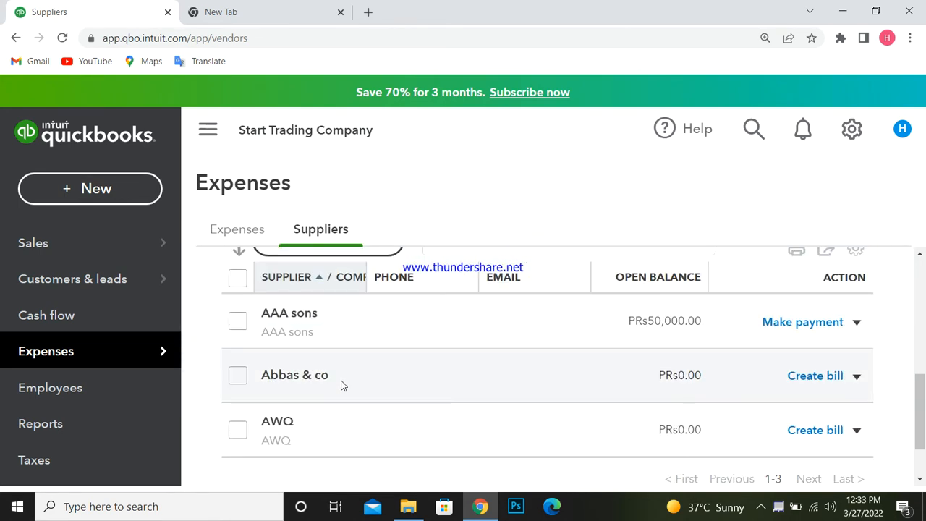
{"action": "left_click", "coordinate": [856, 431]}
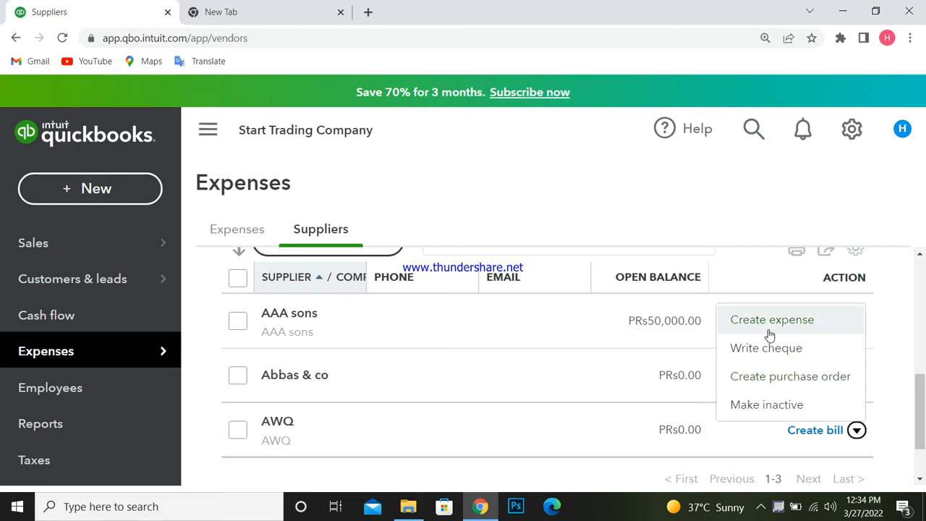
{"action": "left_click", "coordinate": [769, 375]}
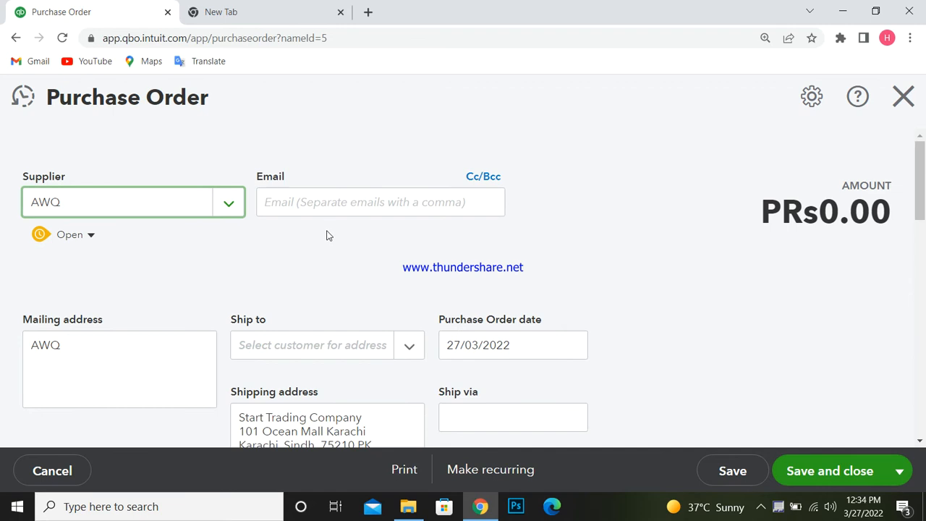
- Select Trouser as the product on the first item details line of the purchase order
{"action": "scroll", "coordinate": [282, 325], "scroll_direction": "down", "scroll_amount": 3}
{"action": "scroll", "coordinate": [283, 324], "scroll_direction": "up", "scroll_amount": 3}
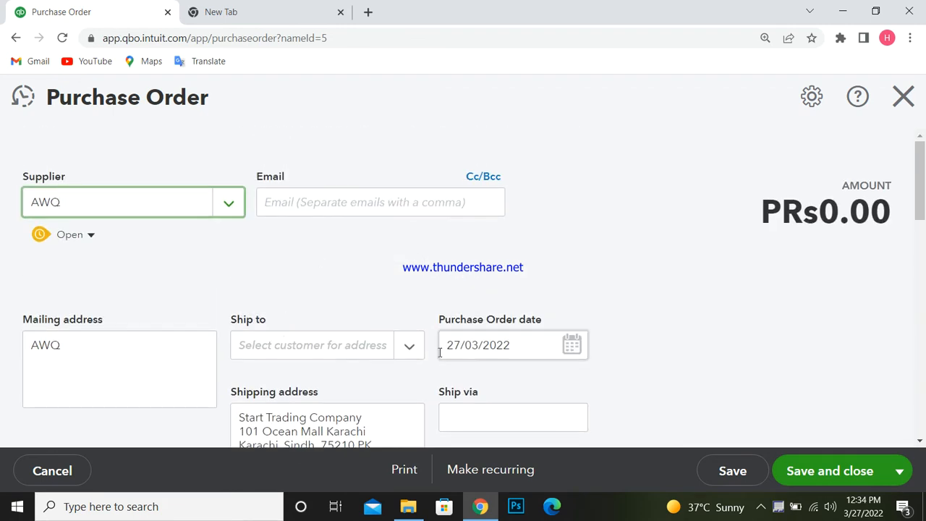
{"action": "scroll", "coordinate": [354, 336], "scroll_direction": "down", "scroll_amount": 2}
{"action": "scroll", "coordinate": [354, 330], "scroll_direction": "down", "scroll_amount": 2}
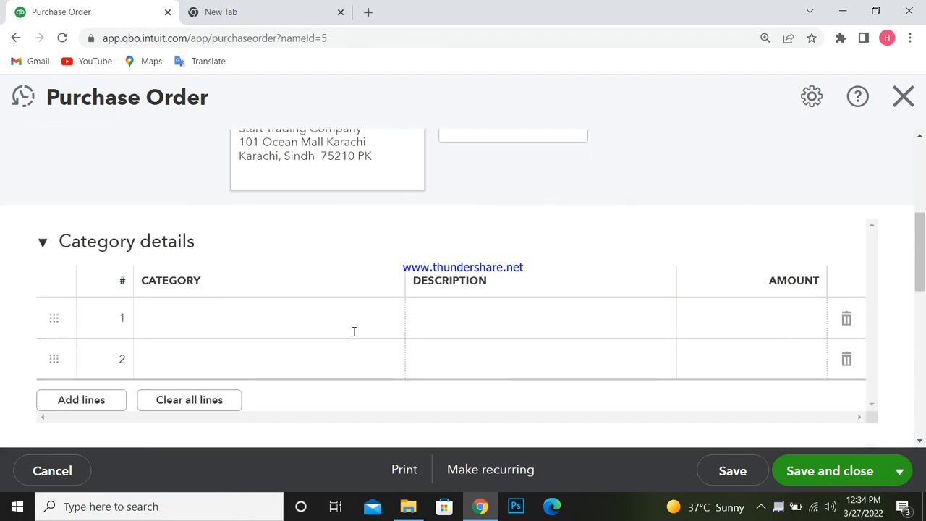
{"action": "left_click", "coordinate": [215, 325]}
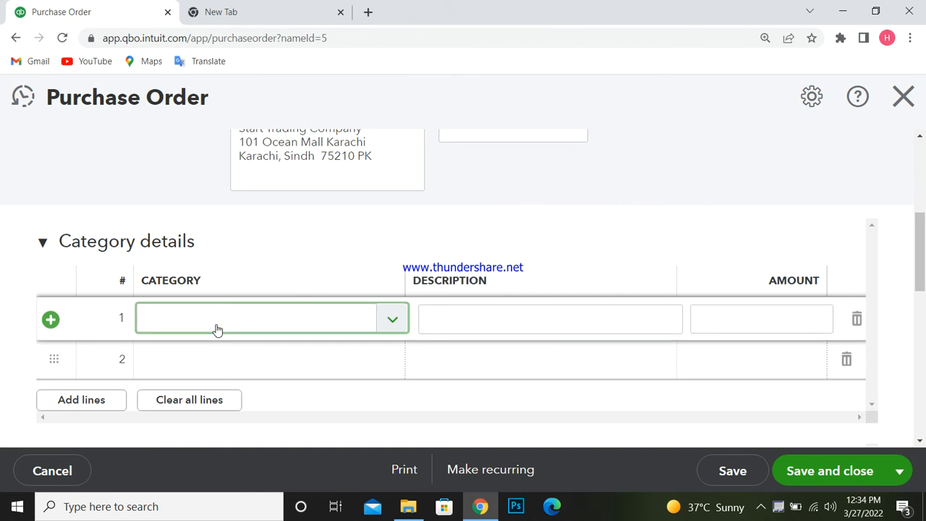
{"action": "scroll", "coordinate": [217, 330], "scroll_direction": "down", "scroll_amount": 3}
{"action": "scroll", "coordinate": [217, 329], "scroll_direction": "up", "scroll_amount": 2}
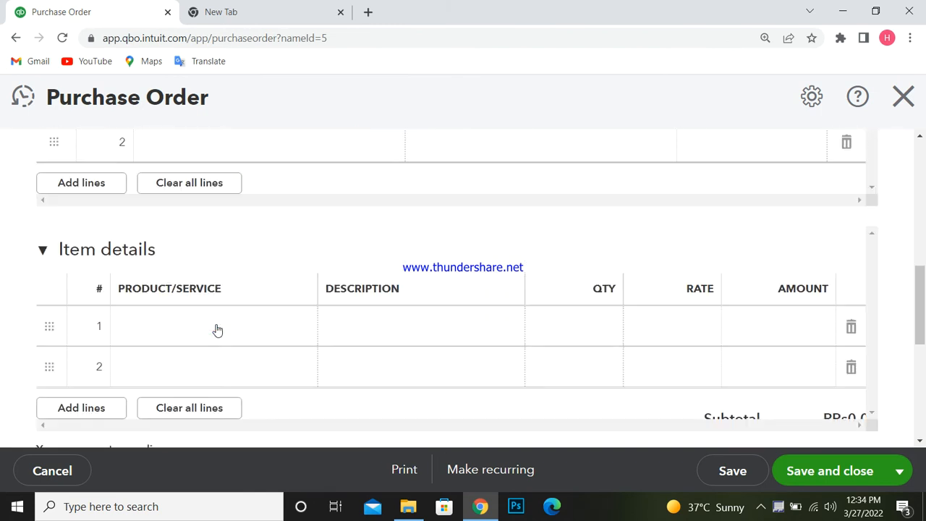
{"action": "left_click", "coordinate": [237, 330]}
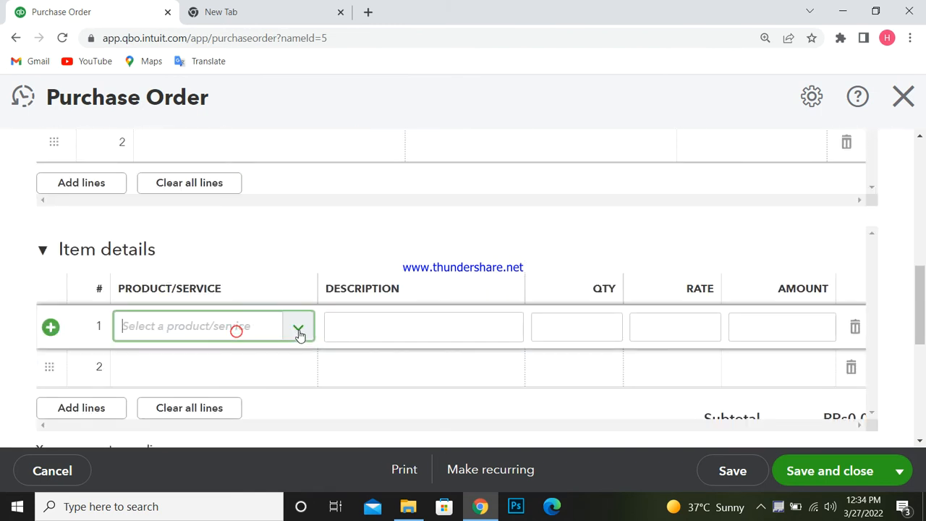
{"action": "left_click", "coordinate": [298, 330]}
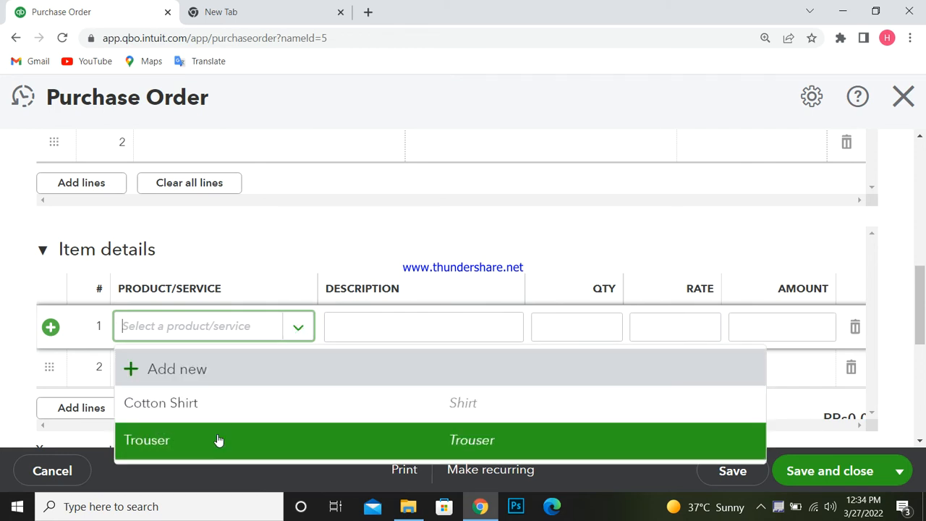
{"action": "left_click", "coordinate": [185, 443]}
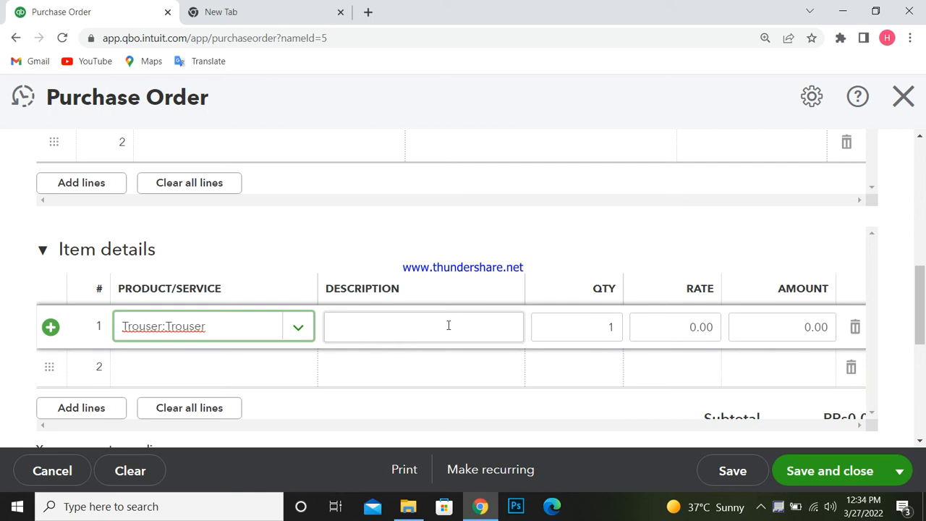
- Set the Trouser line's quantity to 50 and its rate to 1,000
{"action": "left_click", "coordinate": [598, 332]}
{"action": "type", "text": "50"}
{"action": "key", "text": "Tab"}
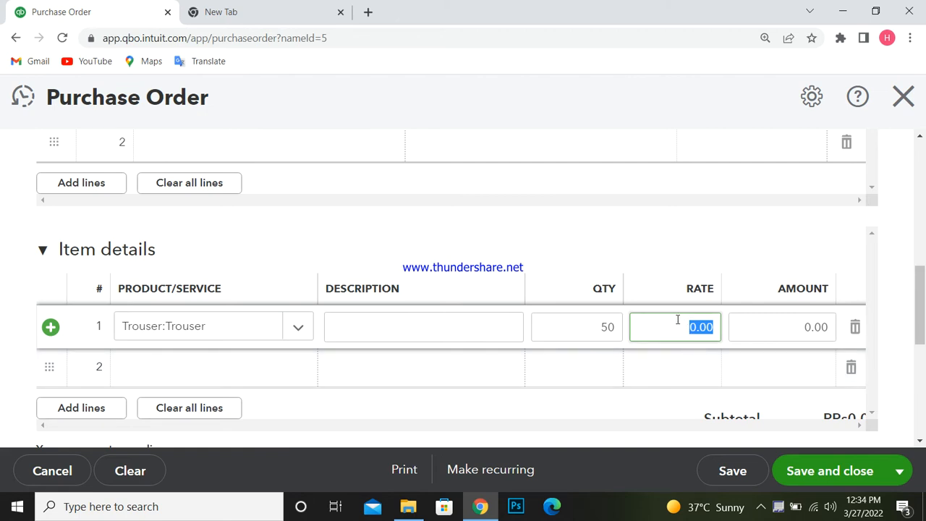
{"action": "type", "text": "1"}
{"action": "type", "text": "000"}
{"action": "key", "text": "Tab"}
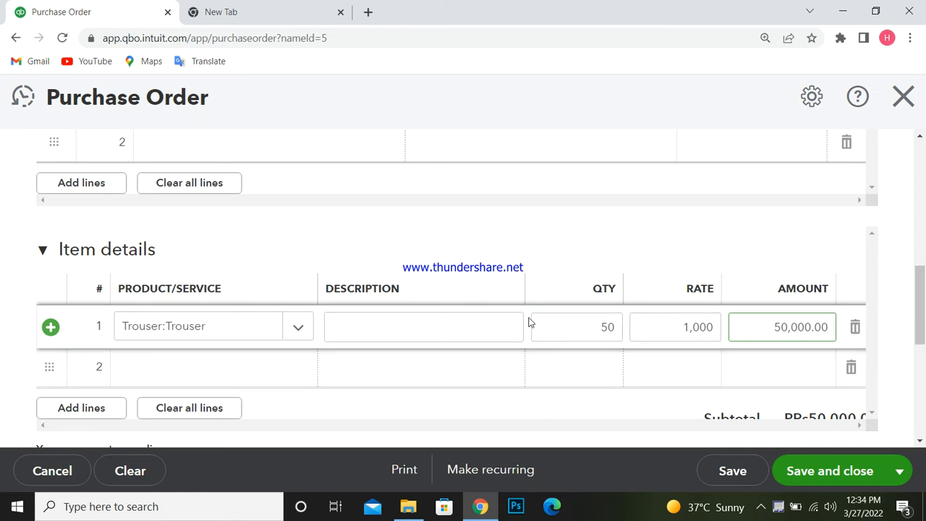
- Save the AWQ purchase order and keep it open
{"action": "scroll", "coordinate": [539, 324], "scroll_direction": "down", "scroll_amount": 2}
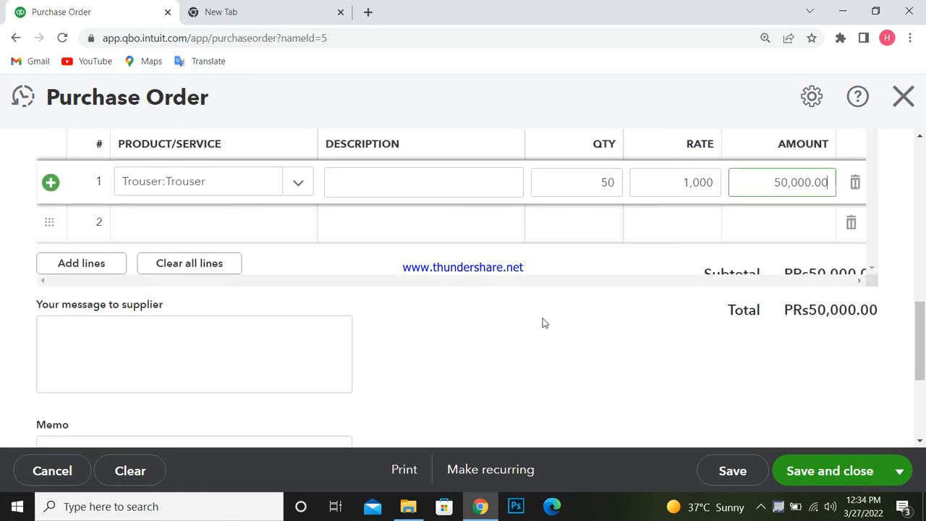
{"action": "scroll", "coordinate": [544, 323], "scroll_direction": "down", "scroll_amount": 3}
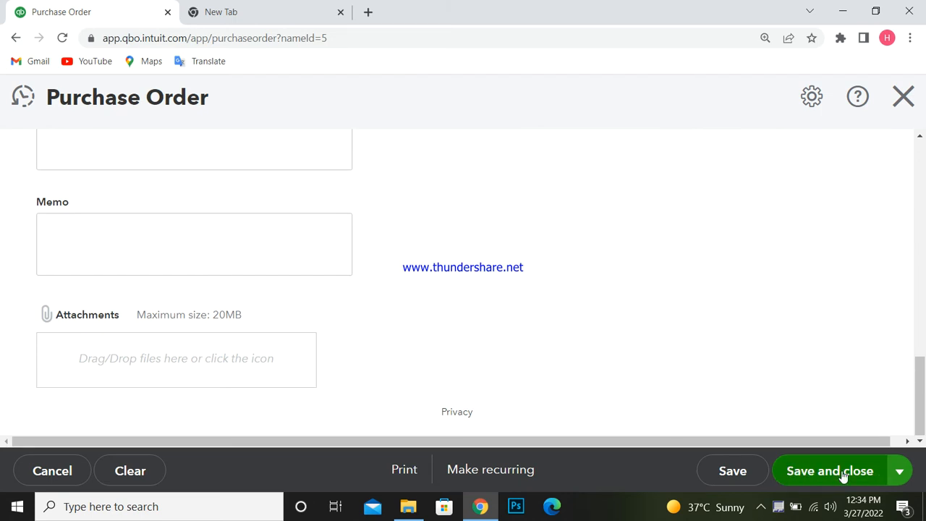
{"action": "left_click", "coordinate": [738, 470]}
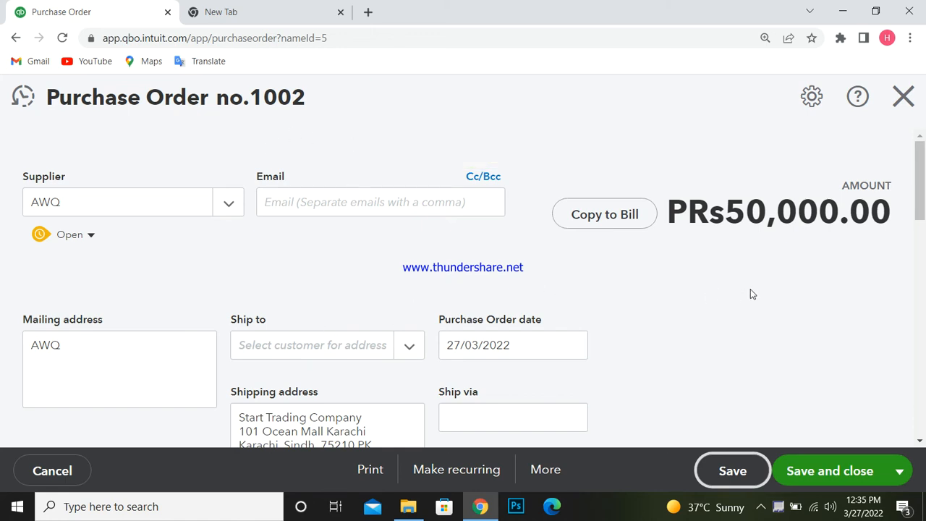
- Copy the saved purchase order to a bill and review the bill's item details
{"action": "scroll", "coordinate": [711, 296], "scroll_direction": "down", "scroll_amount": 5}
{"action": "scroll", "coordinate": [702, 316], "scroll_direction": "up", "scroll_amount": 5}
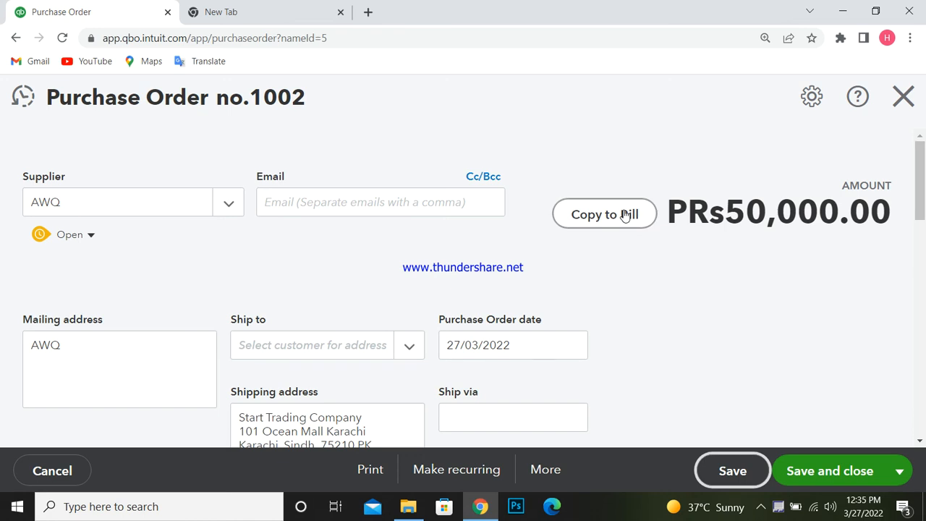
{"action": "left_click", "coordinate": [593, 220]}
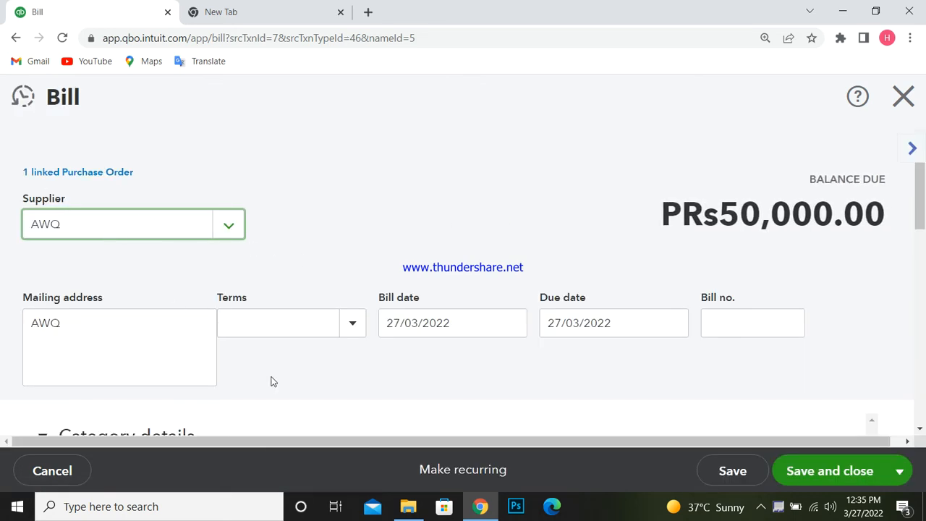
{"action": "scroll", "coordinate": [310, 358], "scroll_direction": "down", "scroll_amount": 2}
{"action": "scroll", "coordinate": [310, 353], "scroll_direction": "down", "scroll_amount": 6}
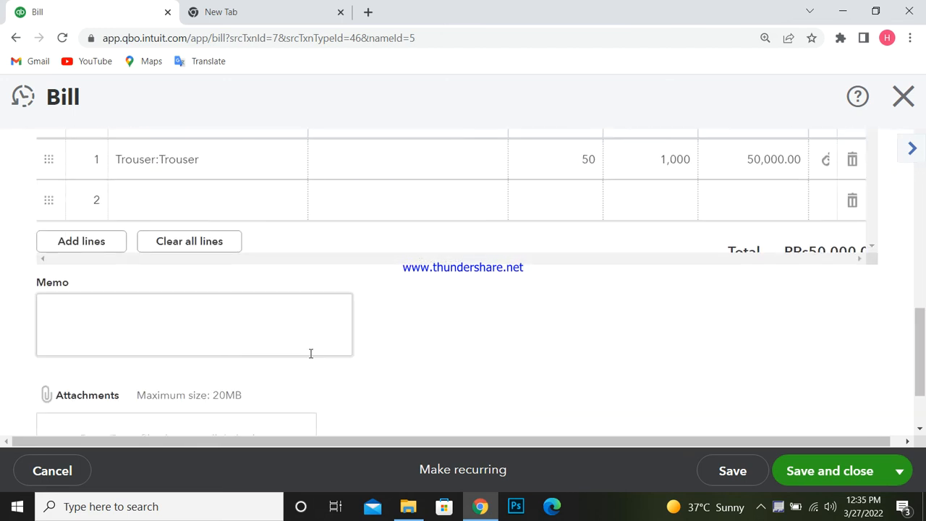
{"action": "scroll", "coordinate": [310, 353], "scroll_direction": "up", "scroll_amount": 1}
{"action": "scroll", "coordinate": [310, 353], "scroll_direction": "up", "scroll_amount": 2}
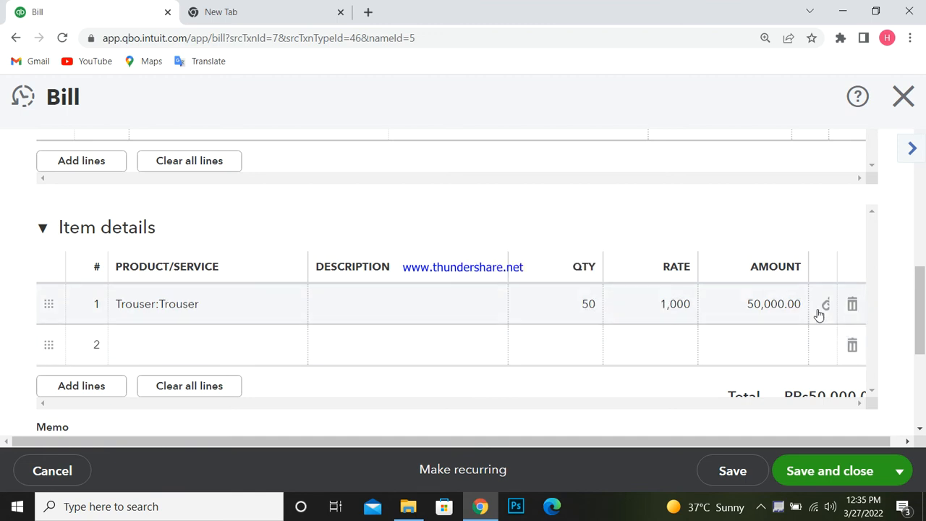
{"action": "scroll", "coordinate": [332, 340], "scroll_direction": "down", "scroll_amount": 3}
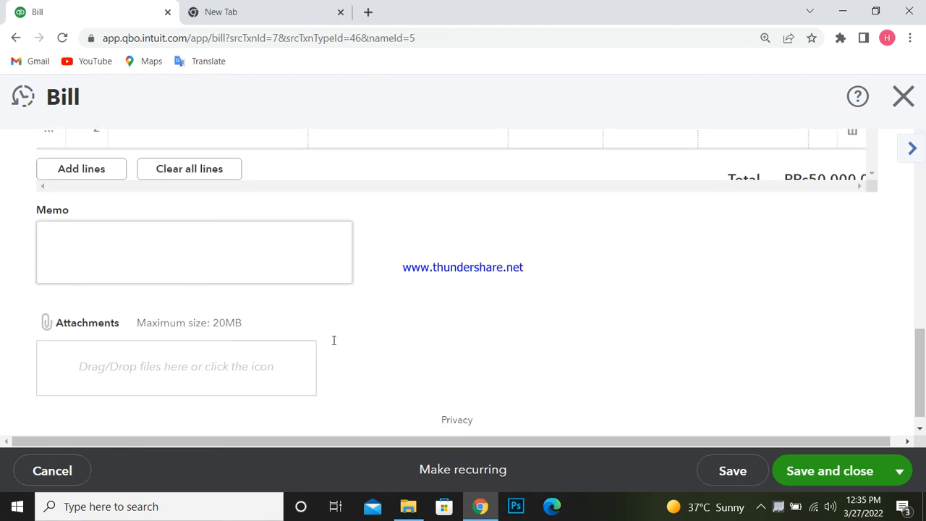
- Review the AWQ bill's supplier header, bill number, payment terms options, item details, memo and attachments without changing them
{"action": "scroll", "coordinate": [335, 348], "scroll_direction": "up", "scroll_amount": 4}
{"action": "scroll", "coordinate": [335, 355], "scroll_direction": "up", "scroll_amount": 8}
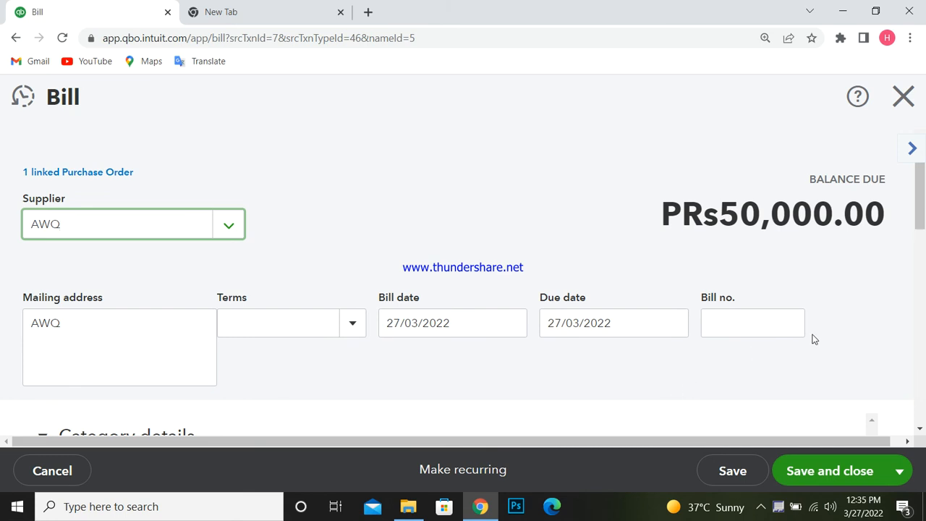
{"action": "left_click", "coordinate": [733, 323]}
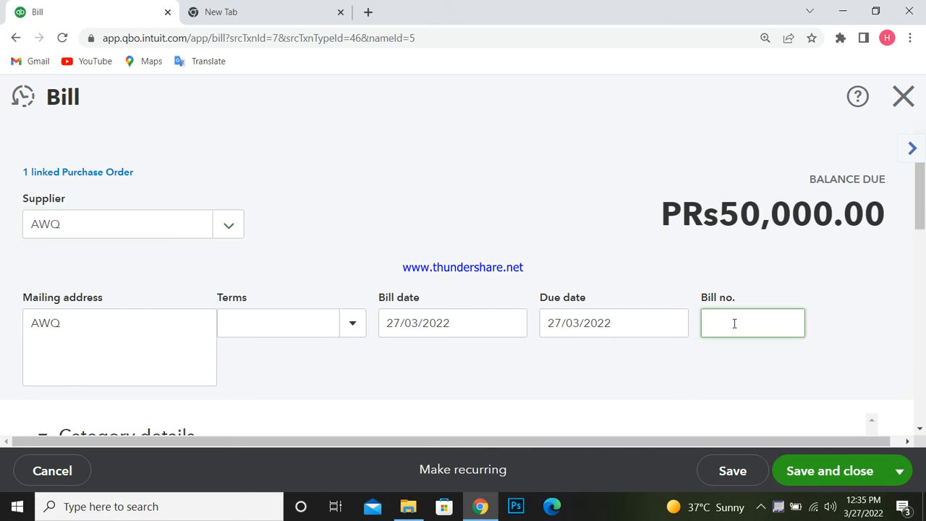
{"action": "scroll", "coordinate": [732, 323], "scroll_direction": "down", "scroll_amount": 2}
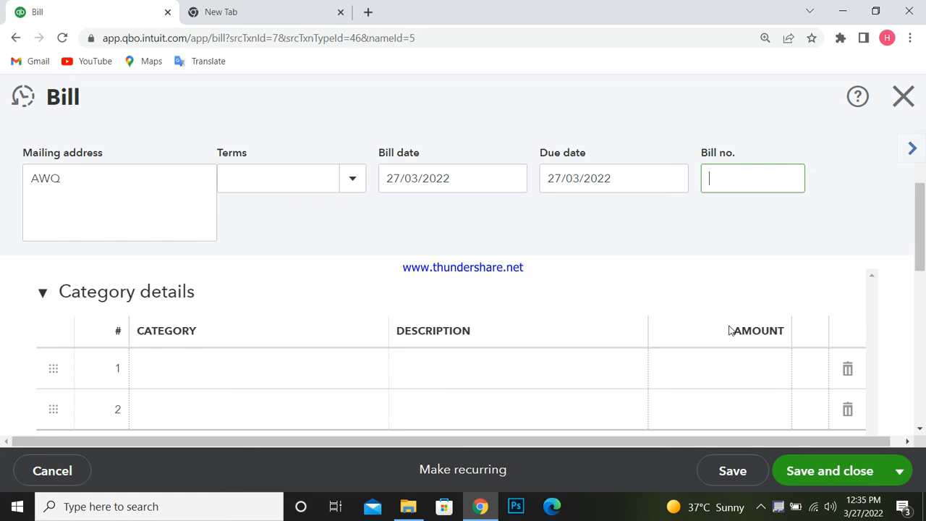
{"action": "left_click", "coordinate": [362, 179]}
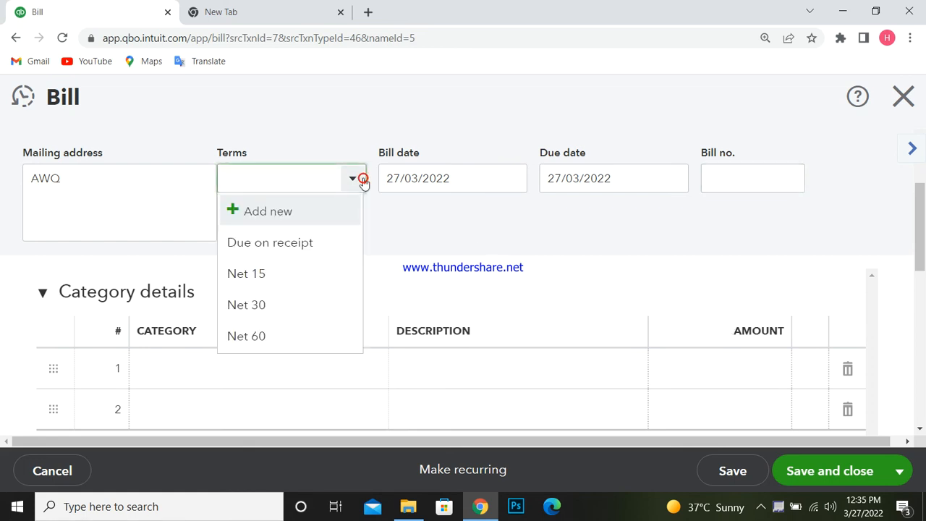
{"action": "left_click", "coordinate": [363, 178]}
{"action": "scroll", "coordinate": [359, 347], "scroll_direction": "down", "scroll_amount": 5}
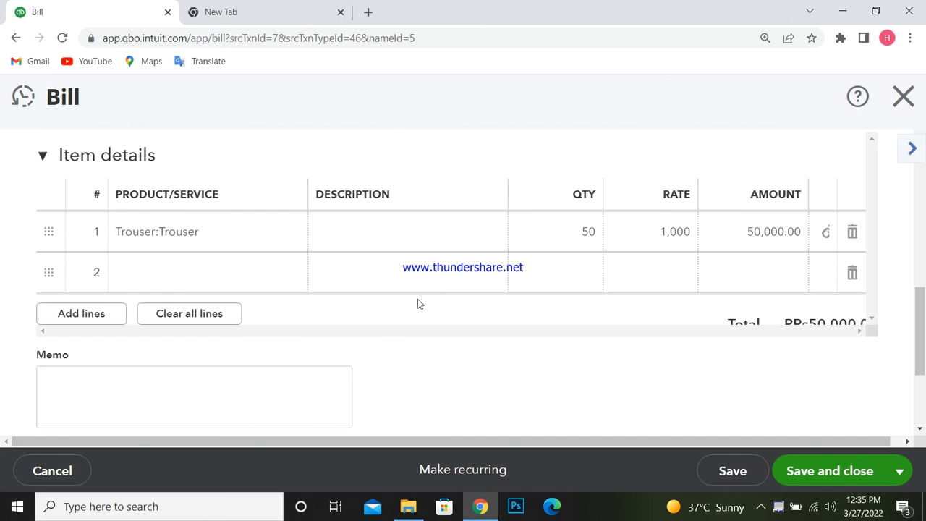
{"action": "scroll", "coordinate": [416, 304], "scroll_direction": "down", "scroll_amount": 2}
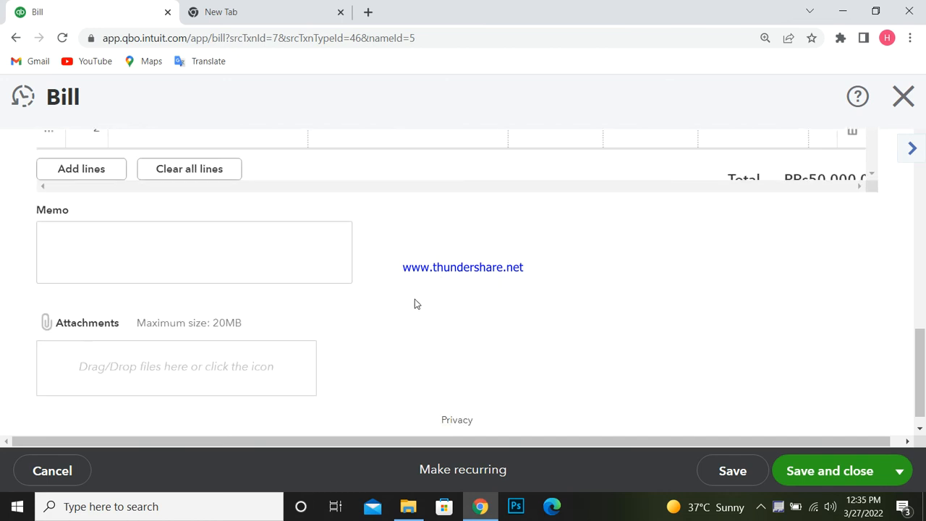
{"action": "left_click", "coordinate": [191, 239]}
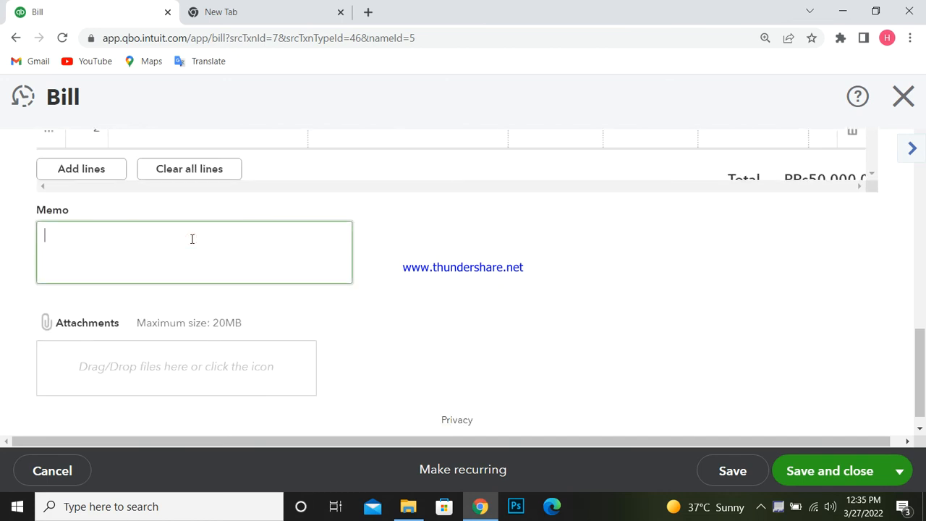
{"action": "scroll", "coordinate": [513, 356], "scroll_direction": "down", "scroll_amount": 1}
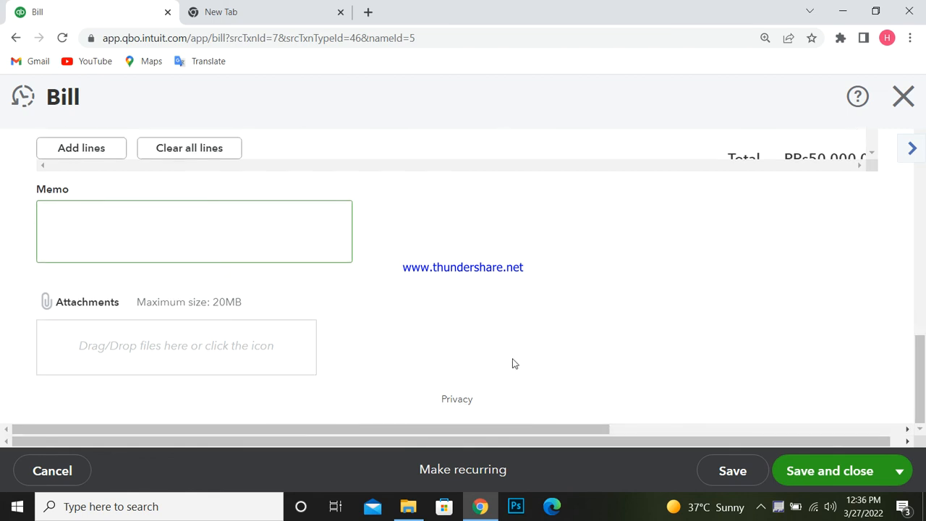
- Save and close the AWQ bill and look over the suppliers list
{"action": "left_click", "coordinate": [848, 485]}
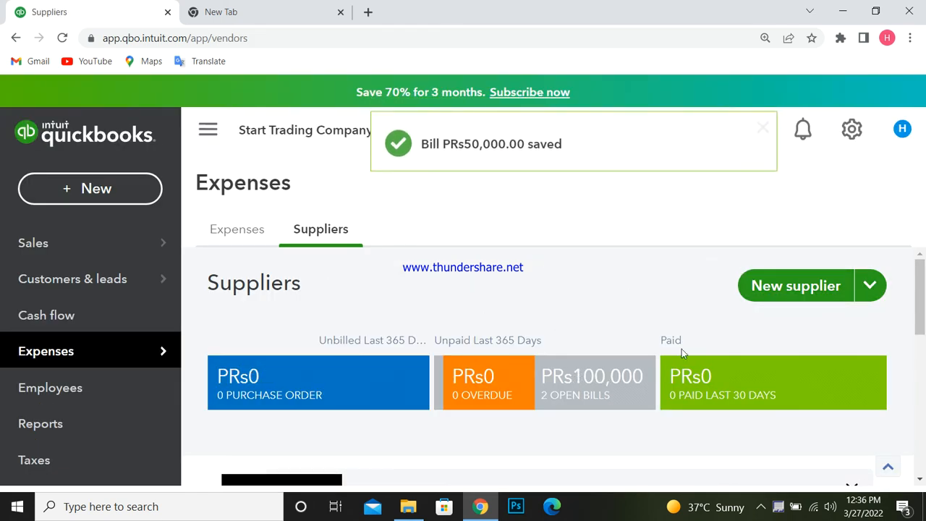
{"action": "scroll", "coordinate": [455, 337], "scroll_direction": "down", "scroll_amount": 3}
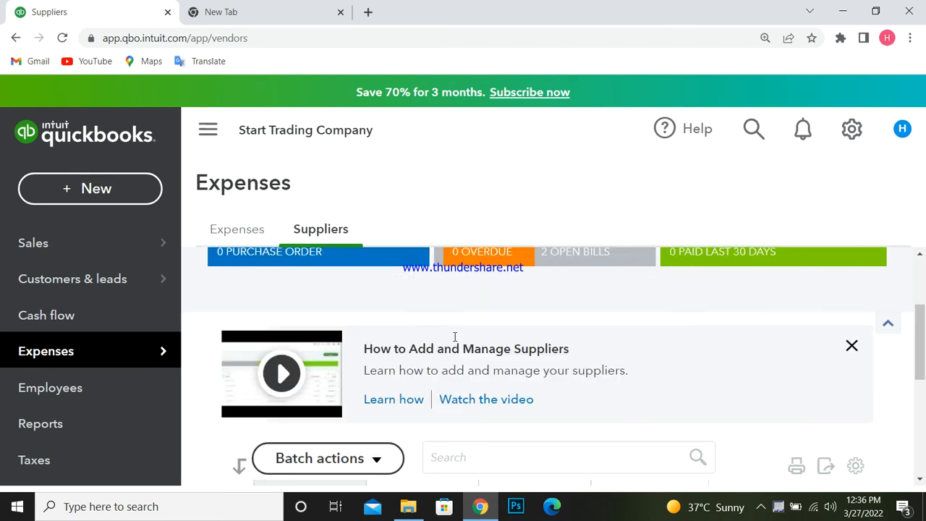
{"action": "scroll", "coordinate": [456, 341], "scroll_direction": "down", "scroll_amount": 2}
{"action": "scroll", "coordinate": [456, 342], "scroll_direction": "up", "scroll_amount": 2}
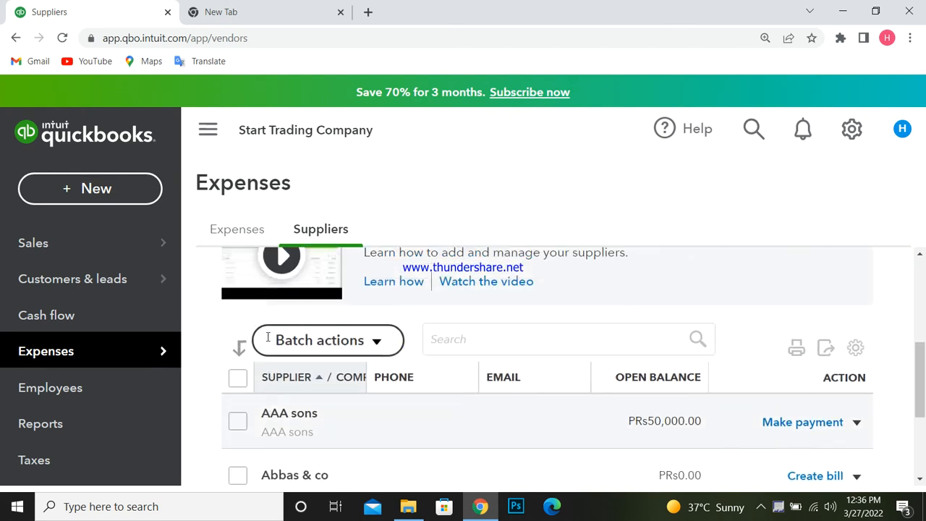
{"action": "scroll", "coordinate": [90, 264], "scroll_direction": "up", "scroll_amount": 2}
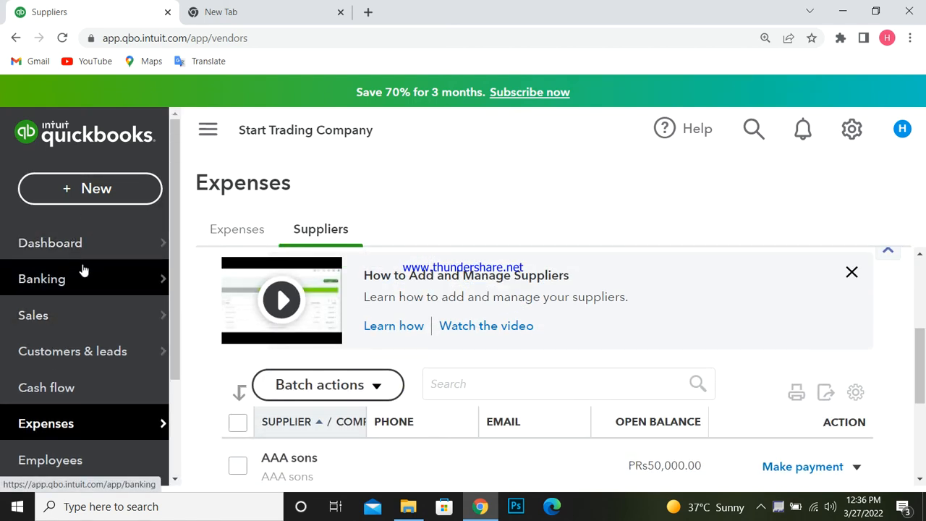
- Go to the dashboard, return to the suppliers list and open supplier AWQ's record
{"action": "left_click", "coordinate": [73, 244]}
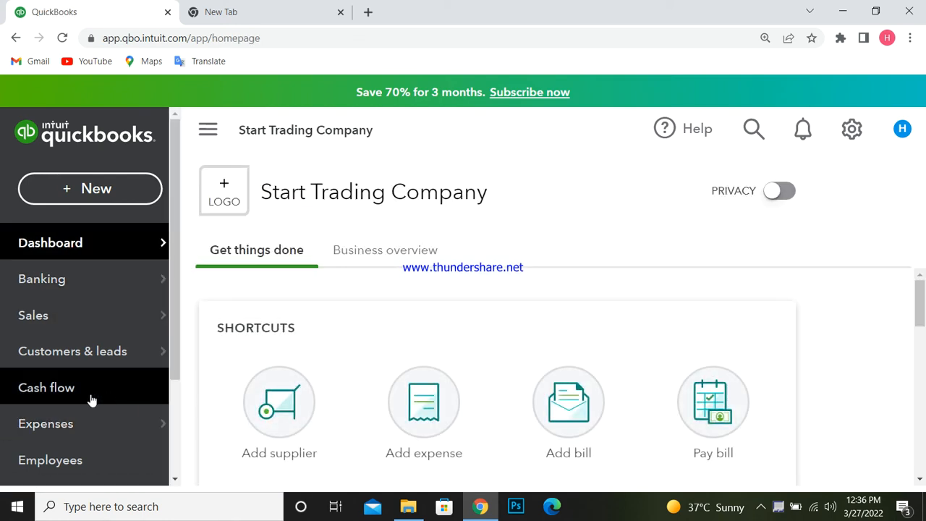
{"action": "scroll", "coordinate": [91, 399], "scroll_direction": "down", "scroll_amount": 2}
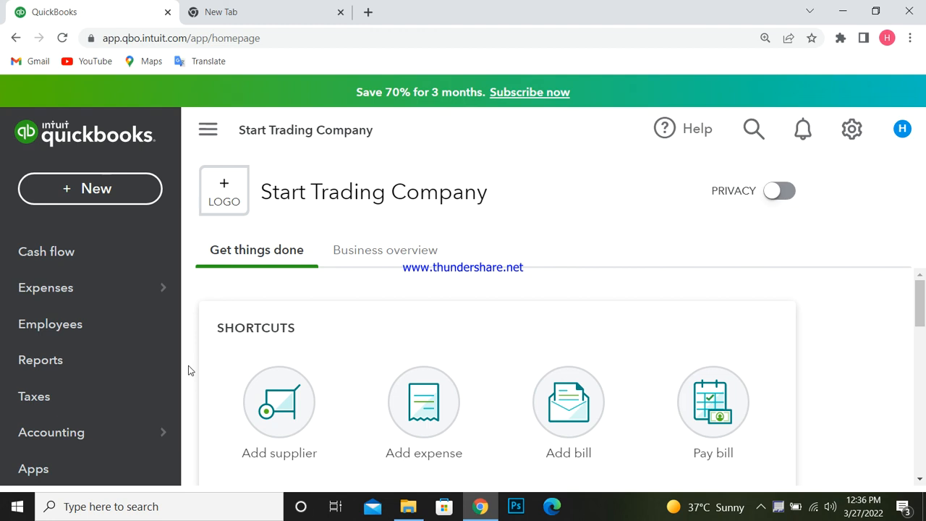
{"action": "mouse_move", "coordinate": [104, 291]}
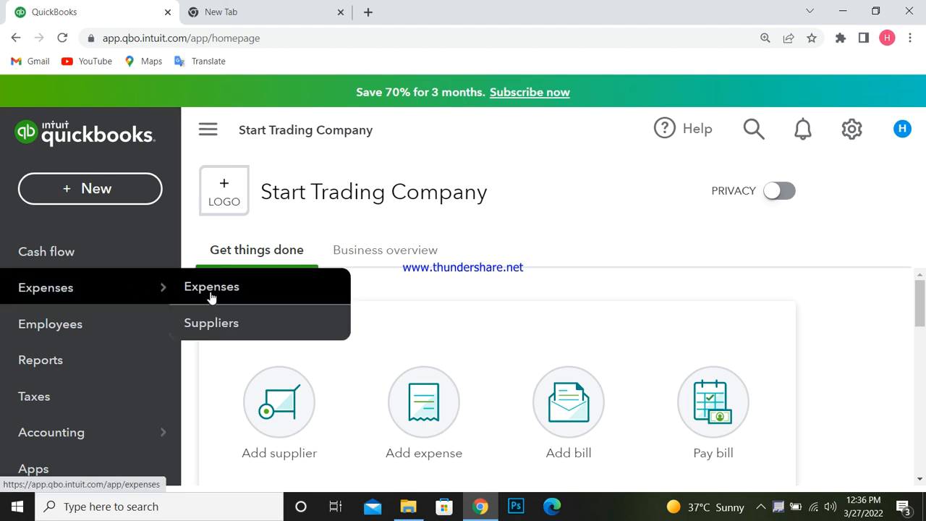
{"action": "left_click", "coordinate": [211, 327]}
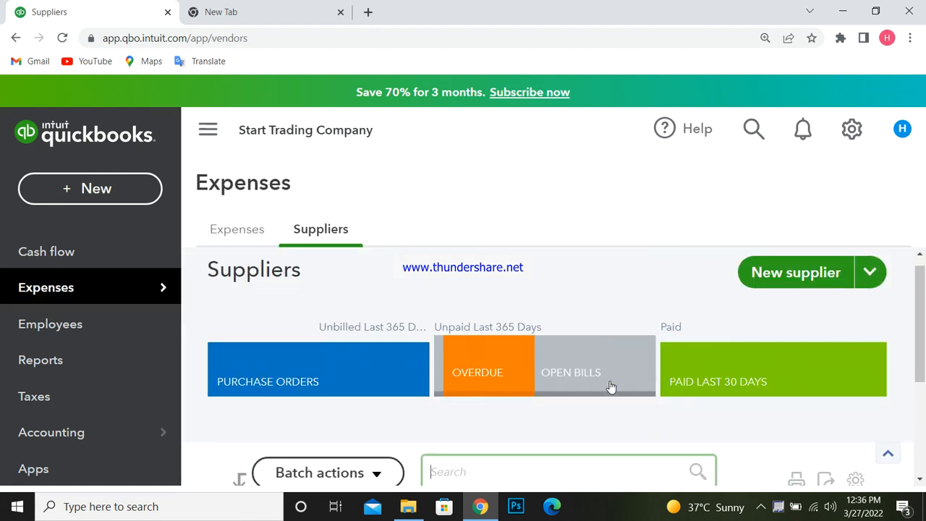
{"action": "scroll", "coordinate": [611, 387], "scroll_direction": "down", "scroll_amount": 3}
{"action": "scroll", "coordinate": [611, 387], "scroll_direction": "down", "scroll_amount": 1}
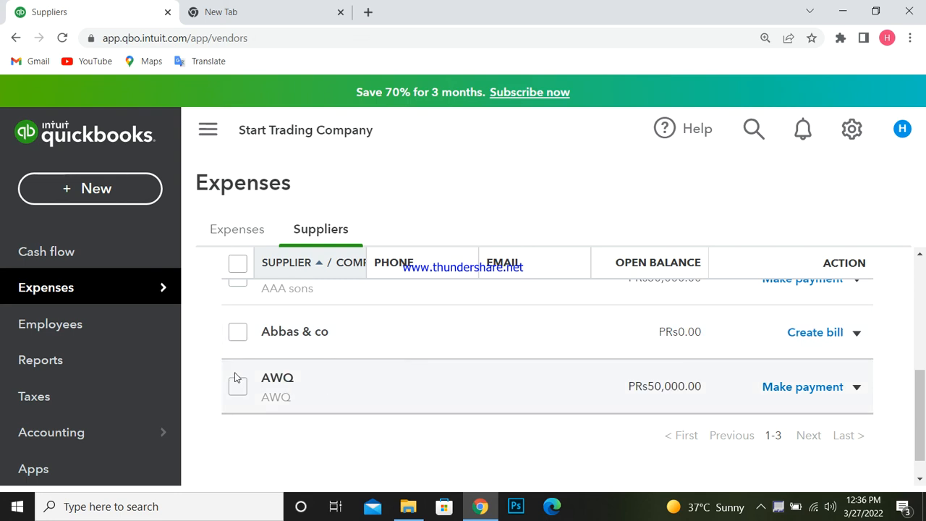
{"action": "left_click", "coordinate": [282, 381]}
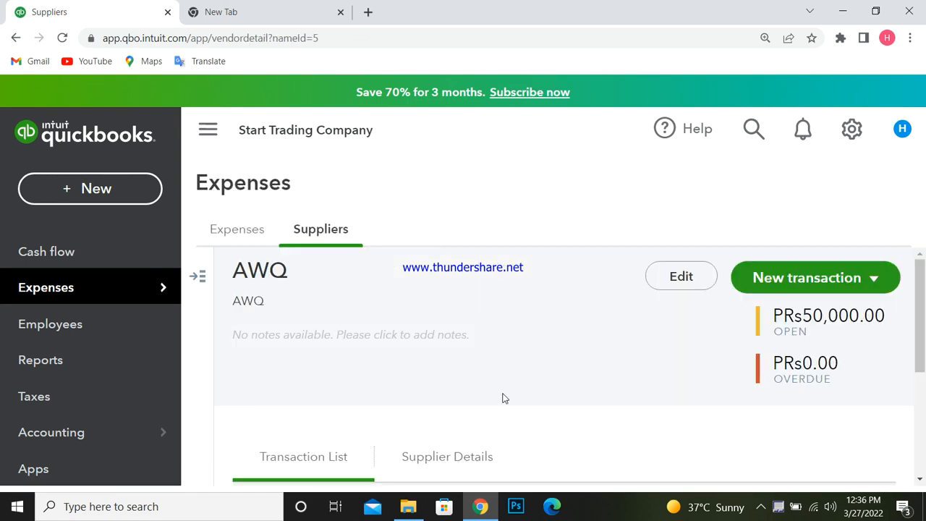
- Examine the bill and purchase order entries in AWQ's transaction list
{"action": "scroll", "coordinate": [452, 415], "scroll_direction": "down", "scroll_amount": 2}
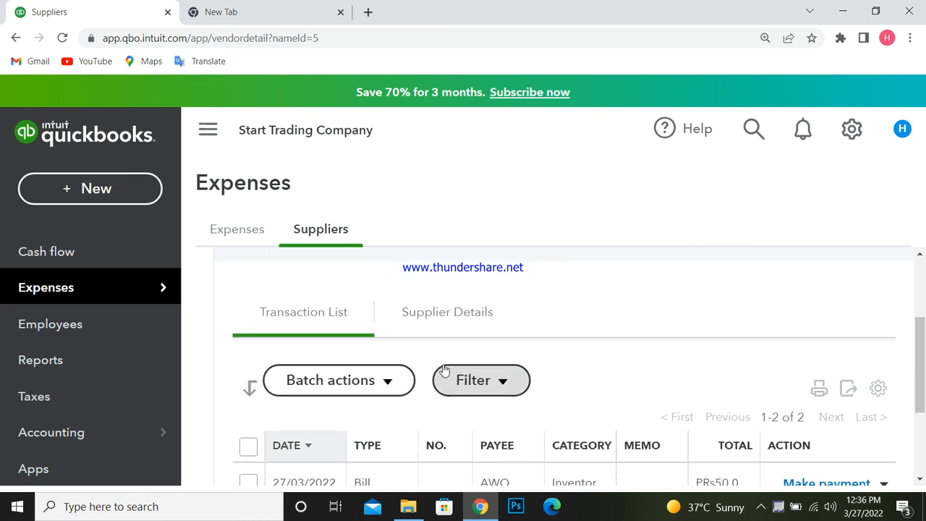
{"action": "scroll", "coordinate": [293, 446], "scroll_direction": "down", "scroll_amount": 2}
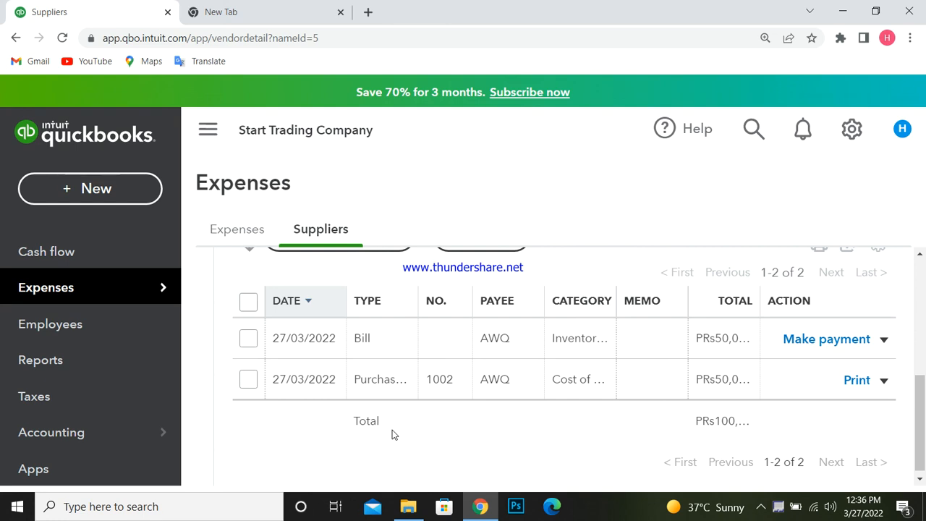
{"action": "scroll", "coordinate": [392, 434], "scroll_direction": "up", "scroll_amount": 2}
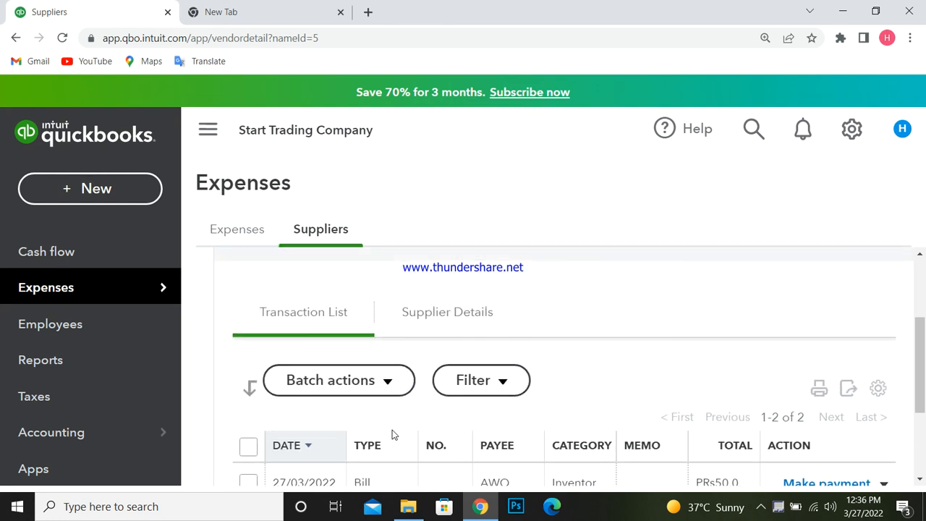
{"action": "scroll", "coordinate": [392, 434], "scroll_direction": "down", "scroll_amount": 1}
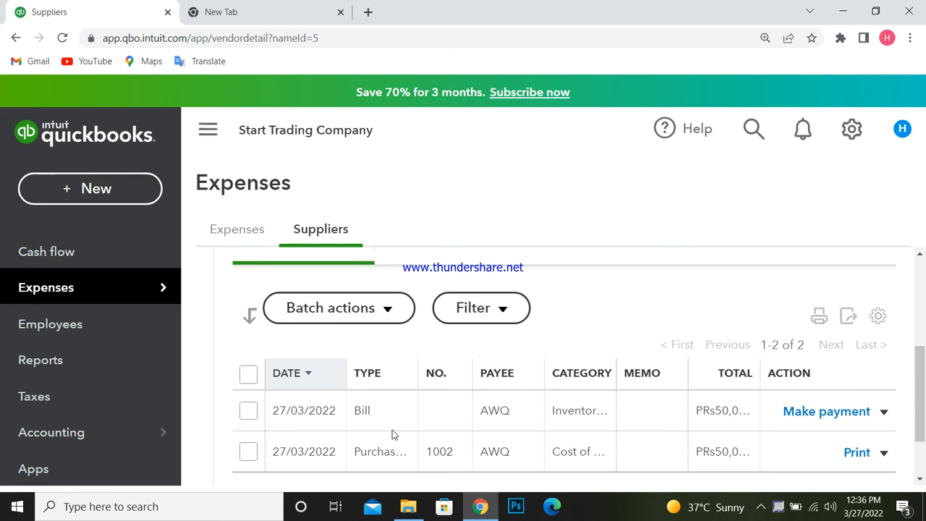